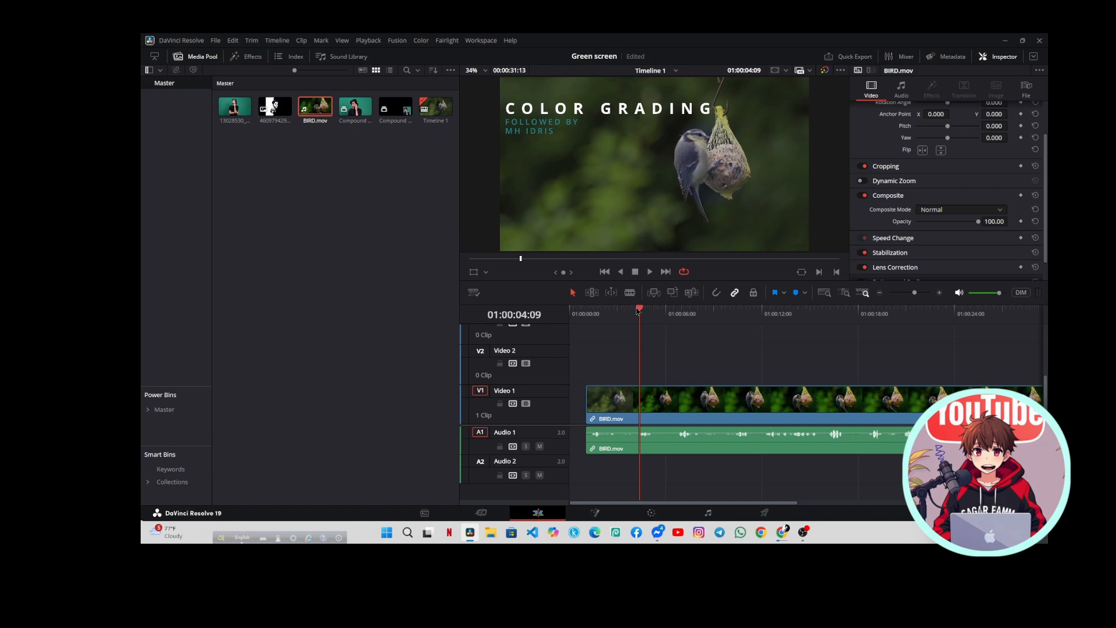
Place Compound Clip 1 on Video 2 above BIRD.mov and move both clips to the start of the timeline
drag(640, 307, 617, 310)
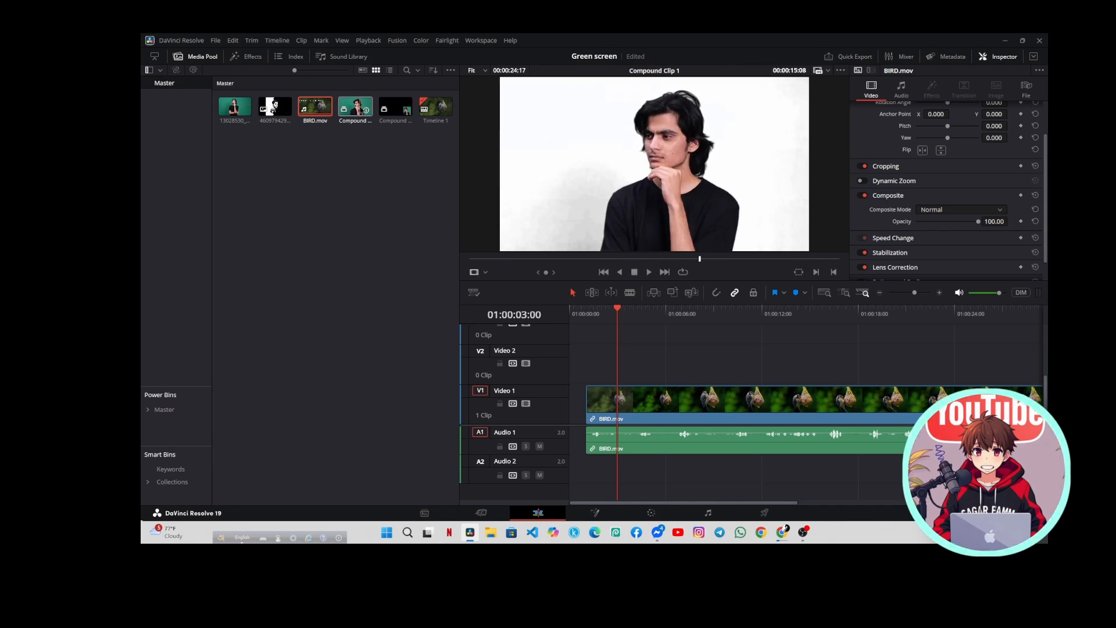
drag(362, 111, 610, 362)
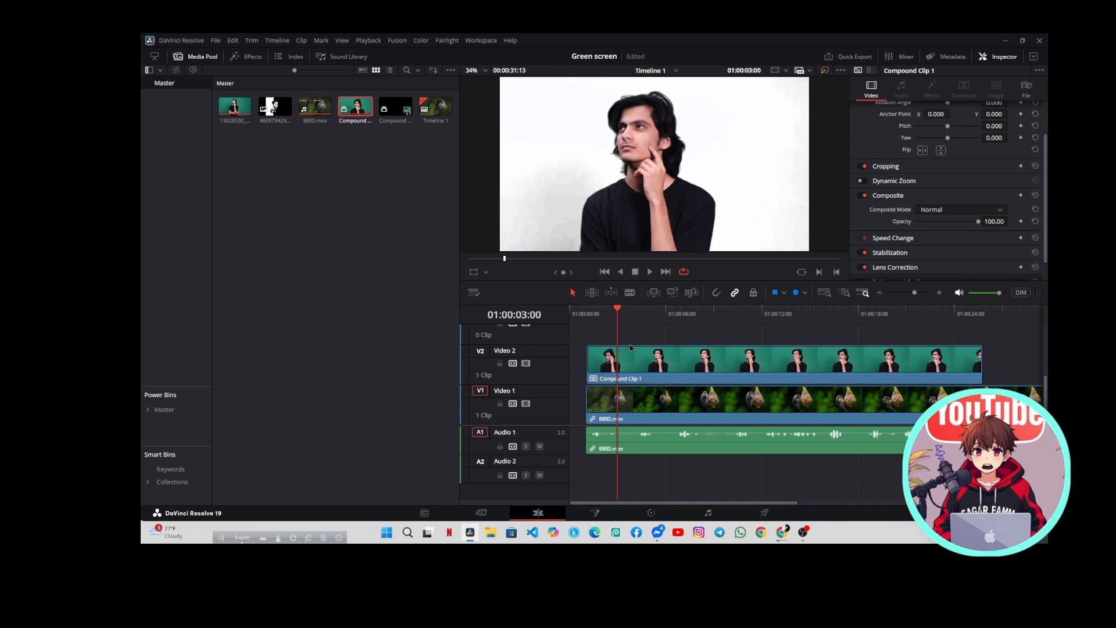
click(652, 411)
drag(654, 410, 633, 373)
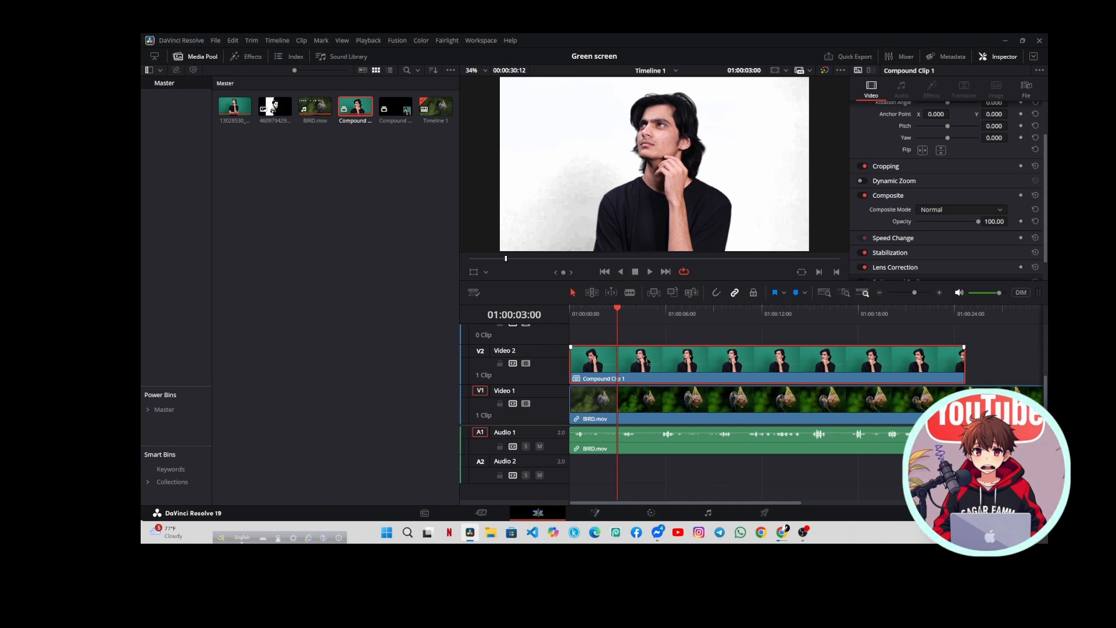
mouse_move(647, 362)
mouse_down()
mouse_move(647, 344)
mouse_move(647, 359)
mouse_up()
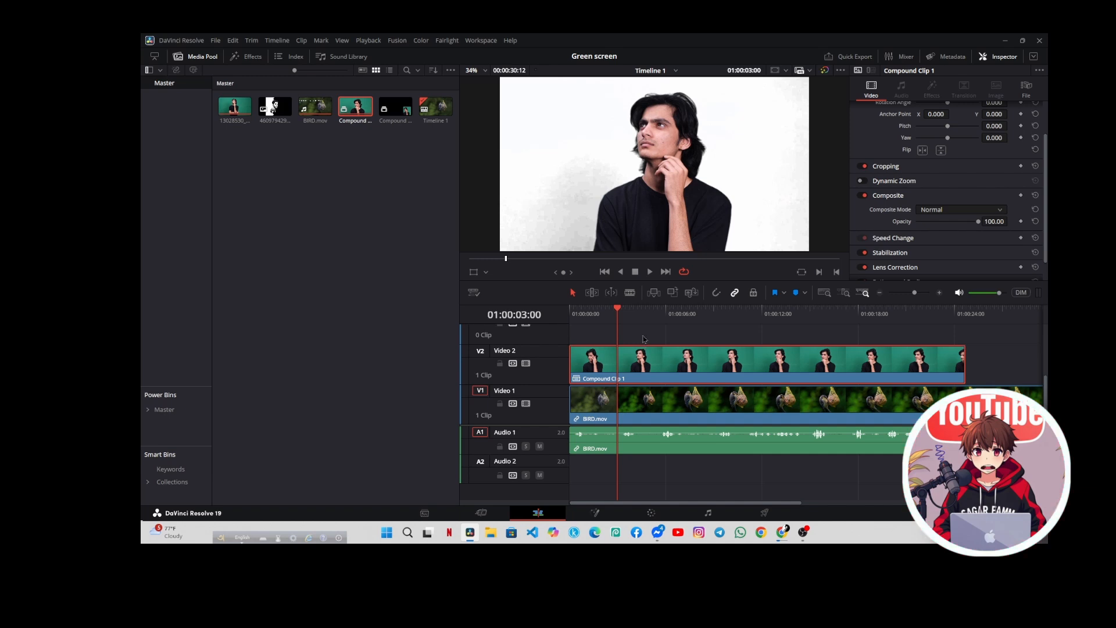
Show the Transform overlay in the viewer and scale Compound Clip 1 down to a zoom of 0.430
click(486, 272)
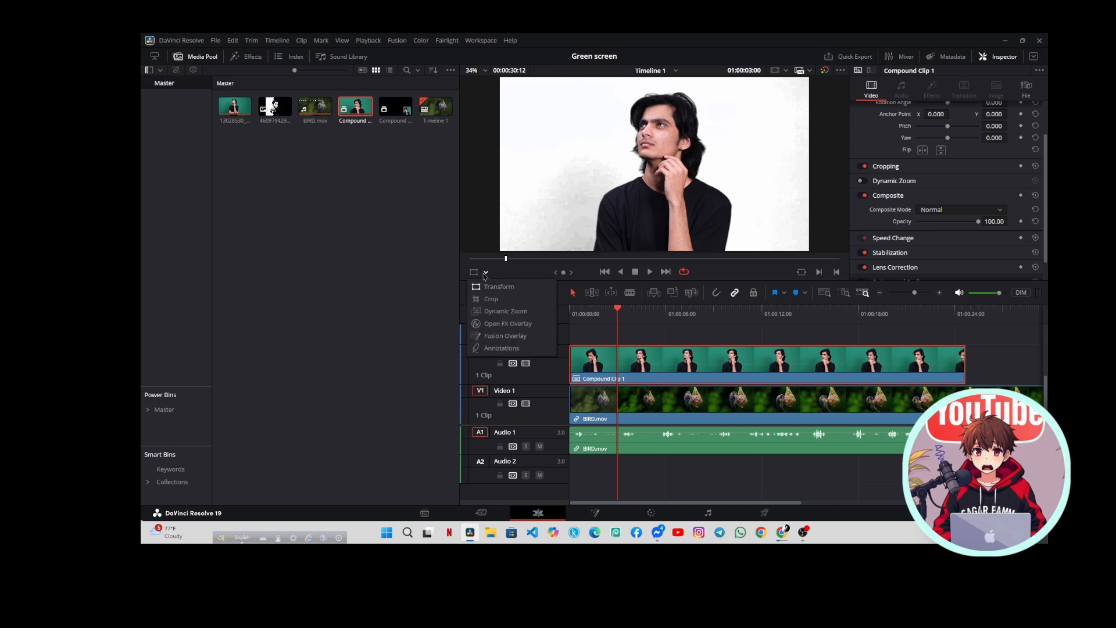
click(485, 287)
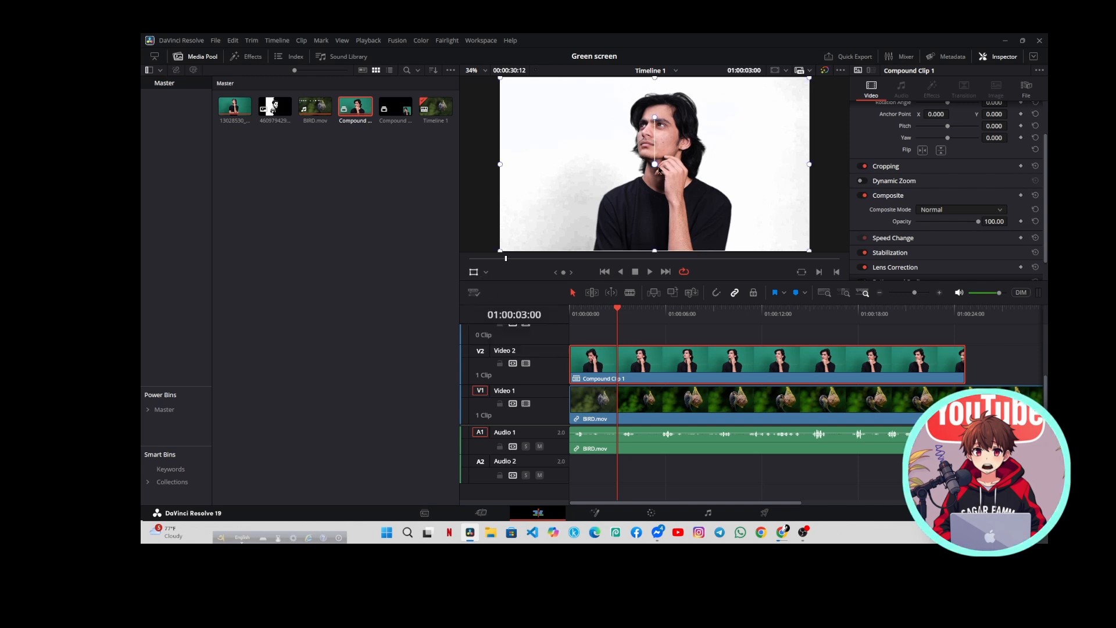
scroll(901, 167, up, 2)
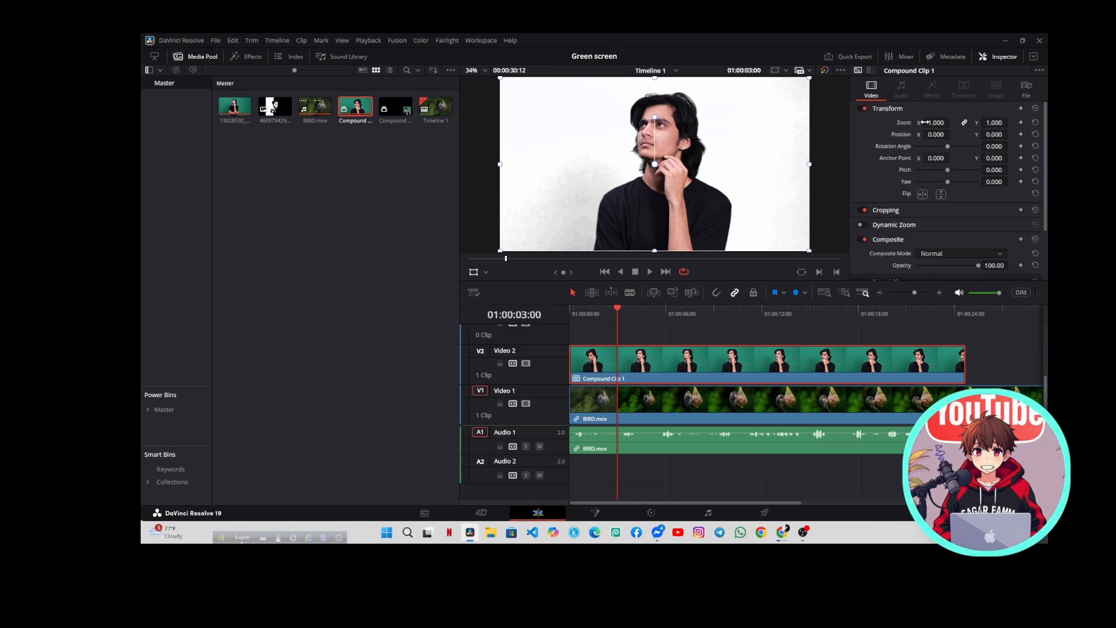
drag(936, 123, 899, 123)
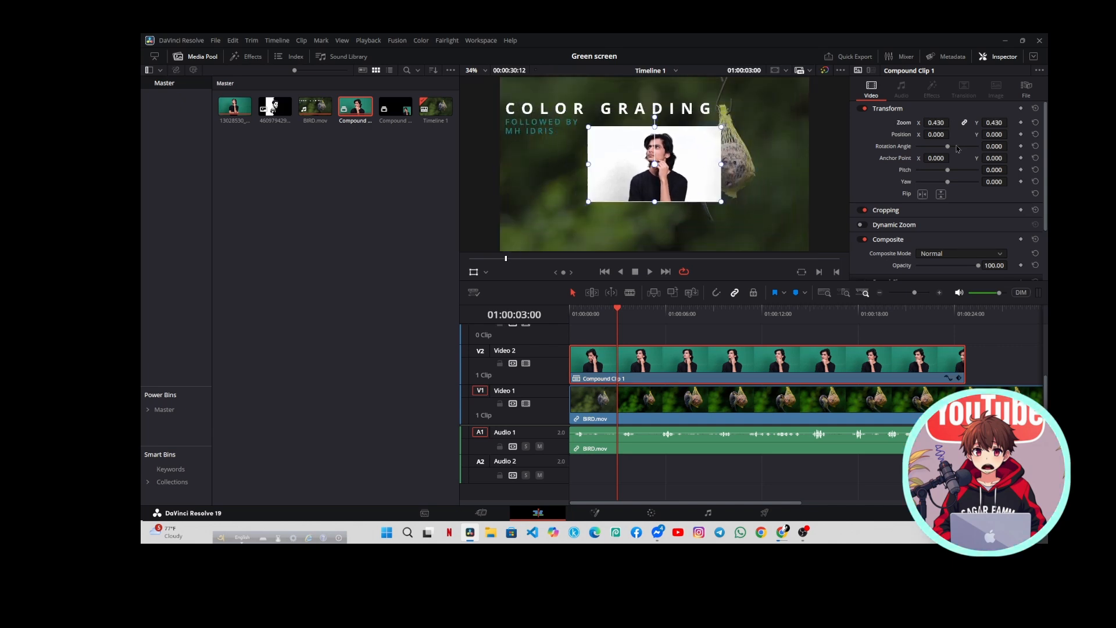
Crop the sides of Compound Clip 1 with Crop Left 395.700 and Crop Right 219.800
click(888, 211)
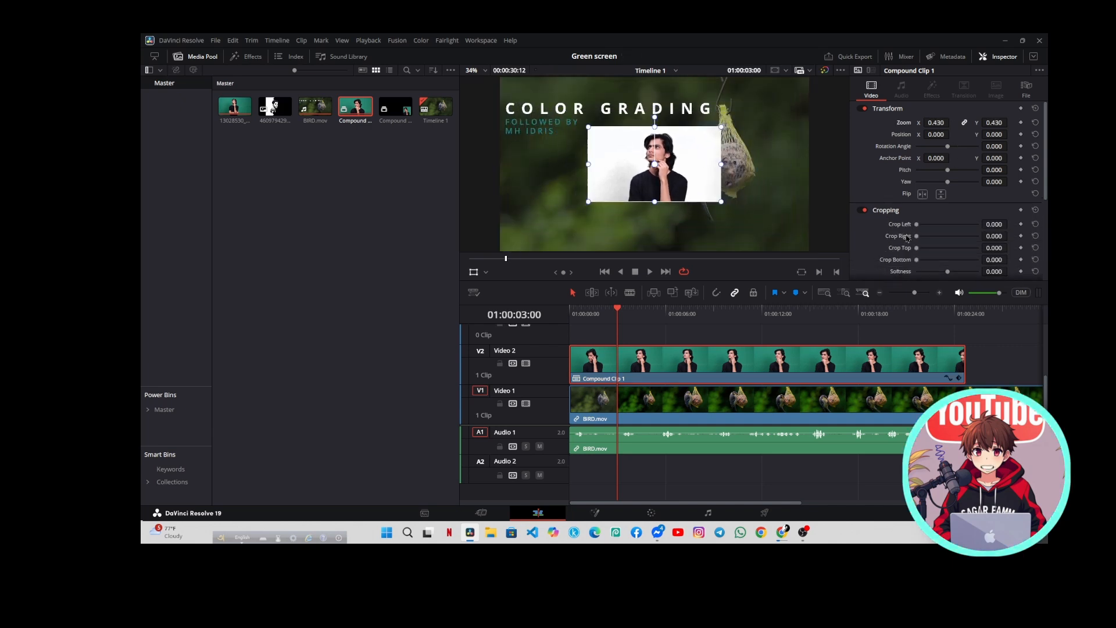
scroll(909, 238, down, 1)
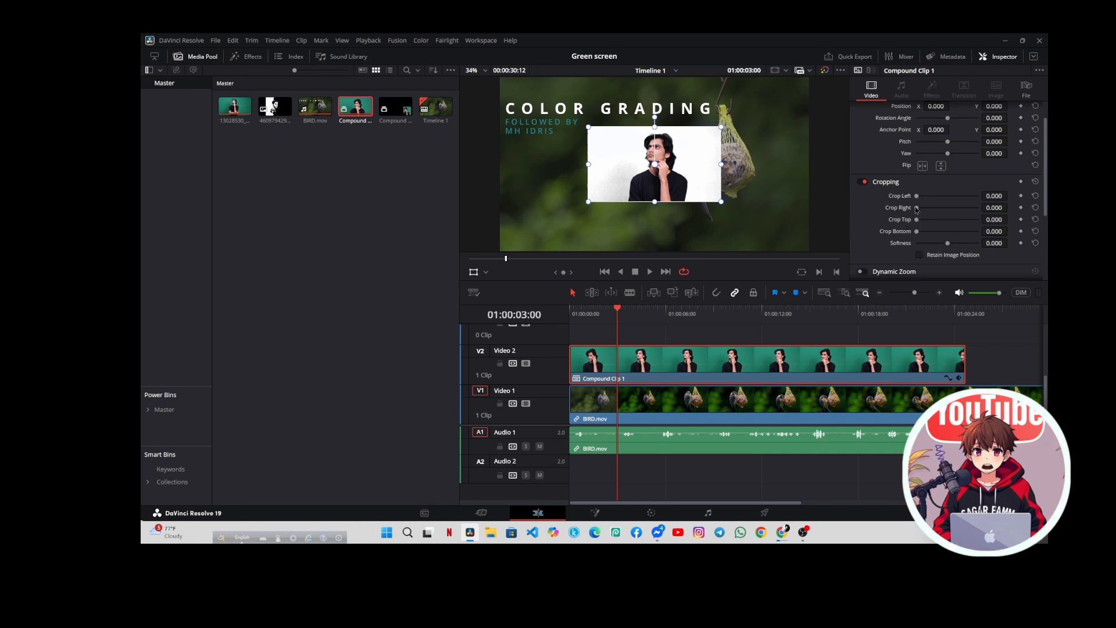
mouse_move(916, 200)
mouse_down()
mouse_move(929, 202)
mouse_move(925, 213)
mouse_up()
scroll(937, 193, up, 1)
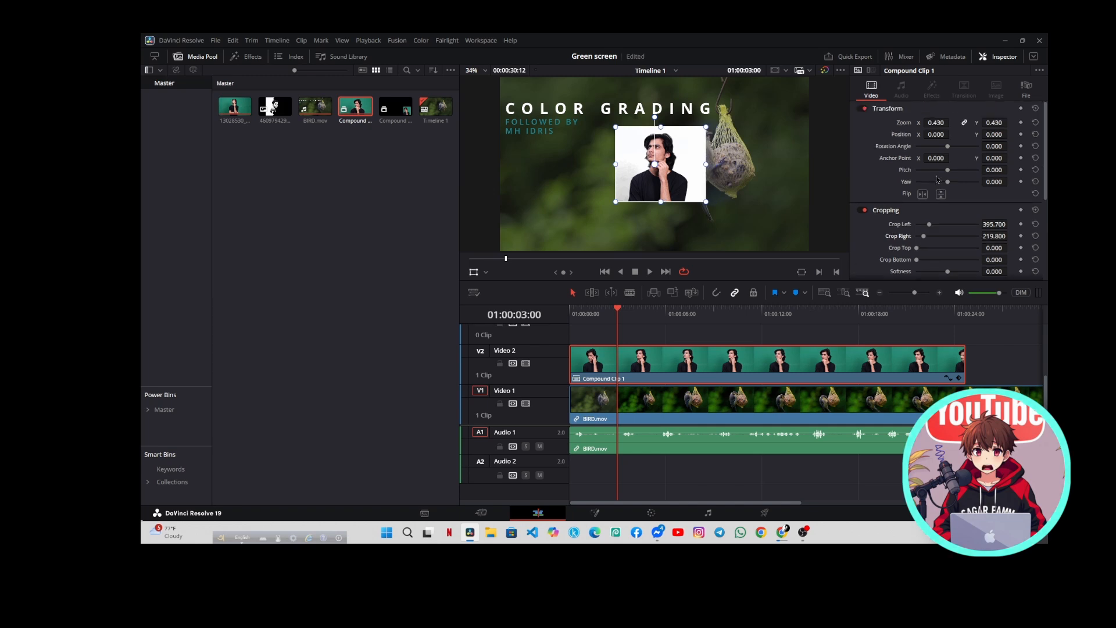
Move the cropped overlay to position X 509.000 and Y -233.000, and hide the Transform overlay
drag(936, 134, 952, 134)
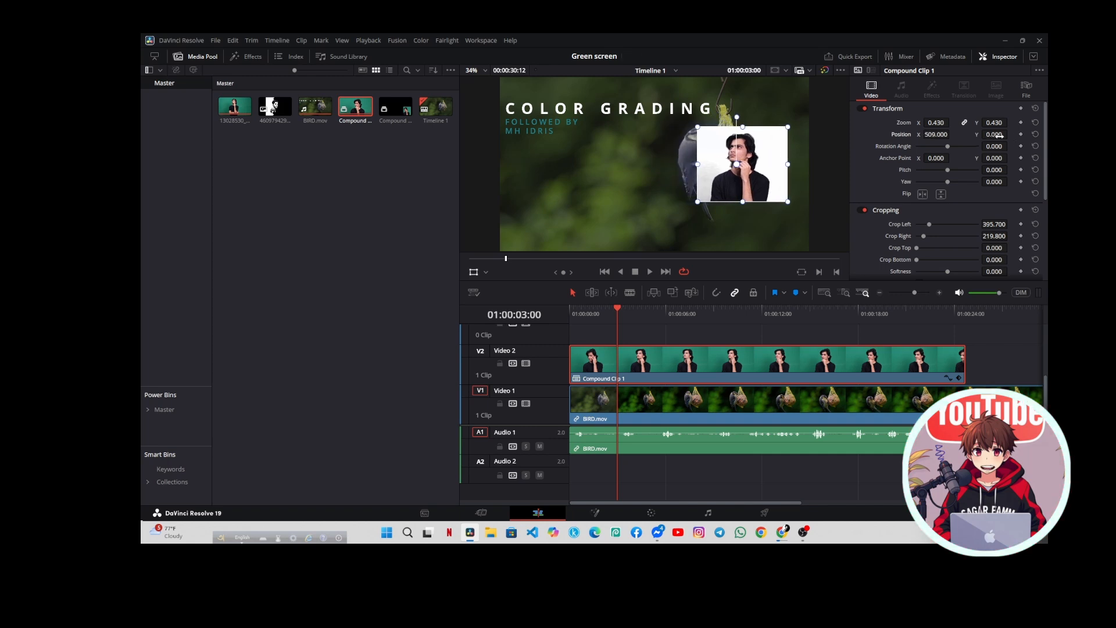
drag(986, 135, 968, 136)
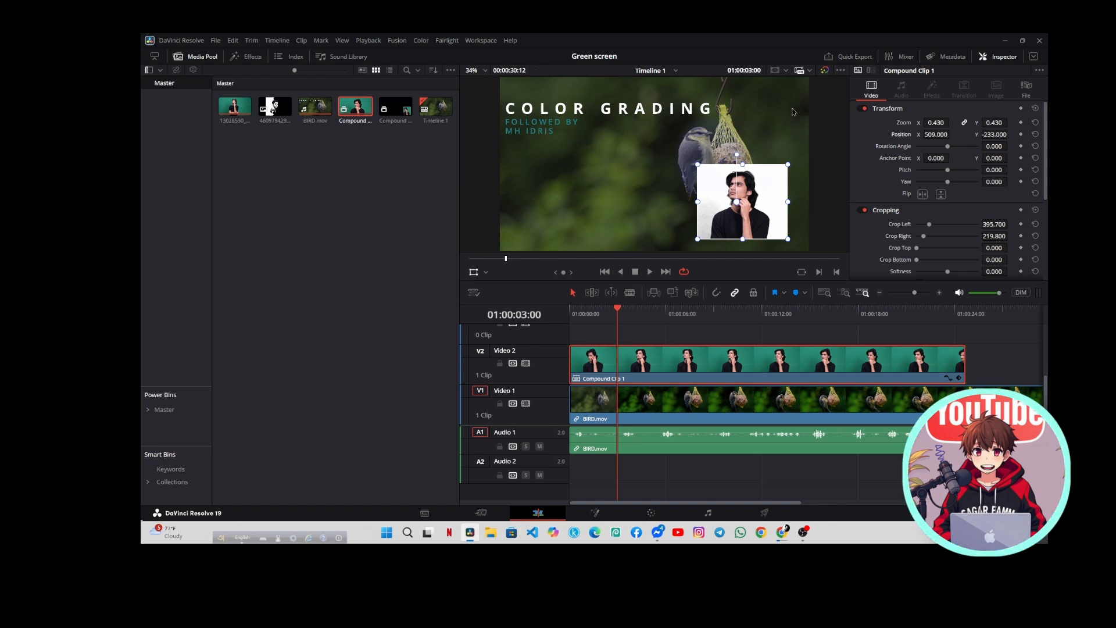
click(473, 272)
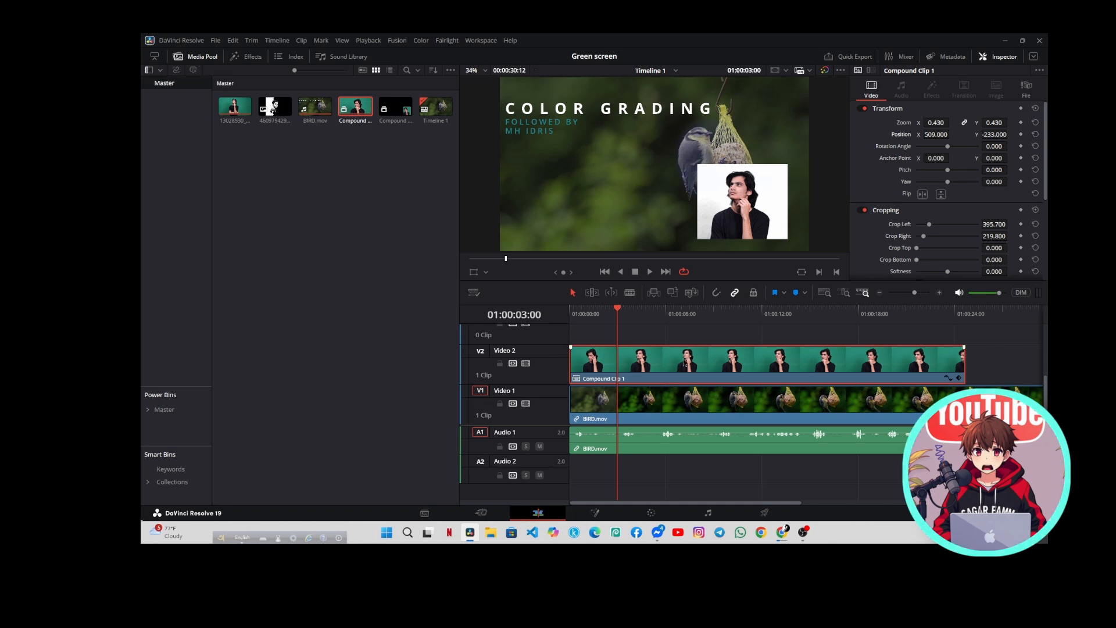
Reset the Transform and Cropping settings of Compound Clip 1 and play a short part of the timeline
click(1036, 109)
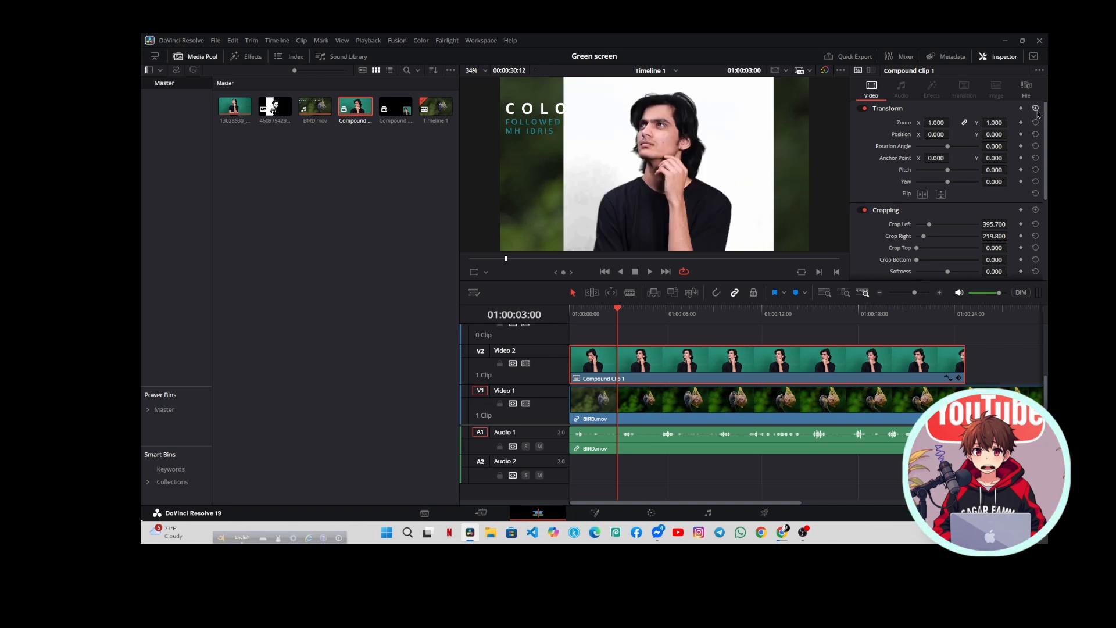
double_click(819, 186)
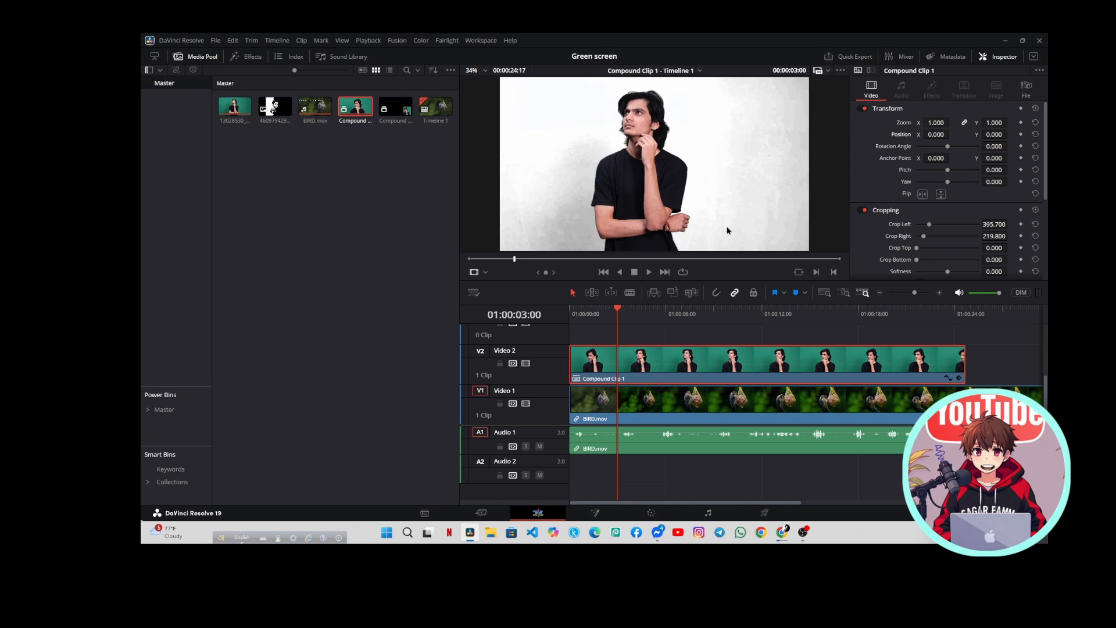
click(702, 372)
key(space)
key(space)
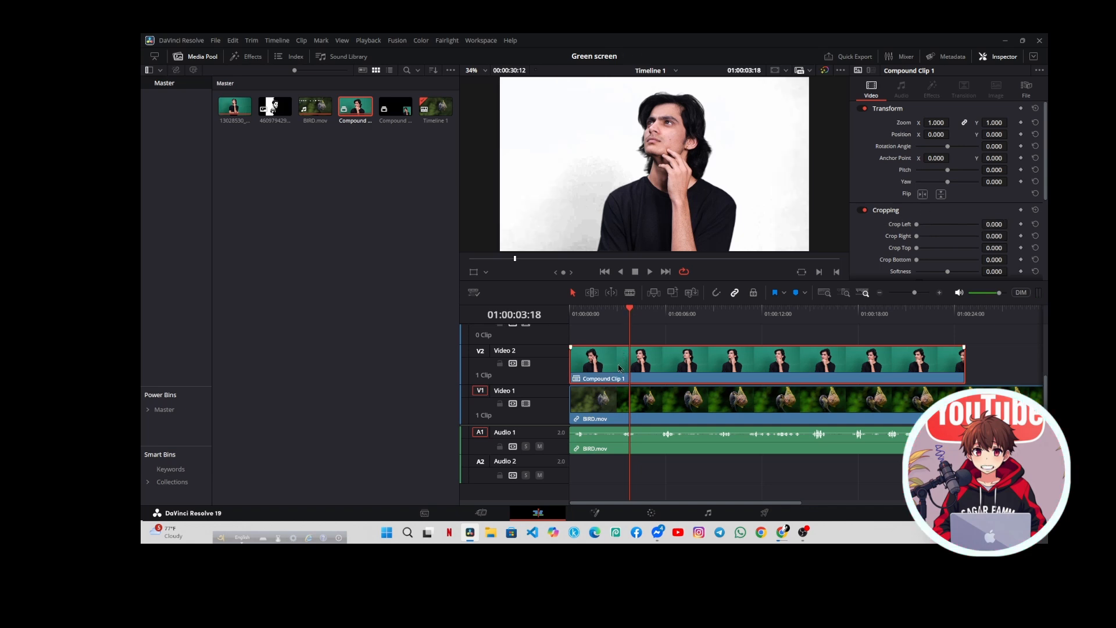
Search the Open FX effects for "ns", mark Transform as a favorite, and apply it to Compound Clip 1
click(254, 58)
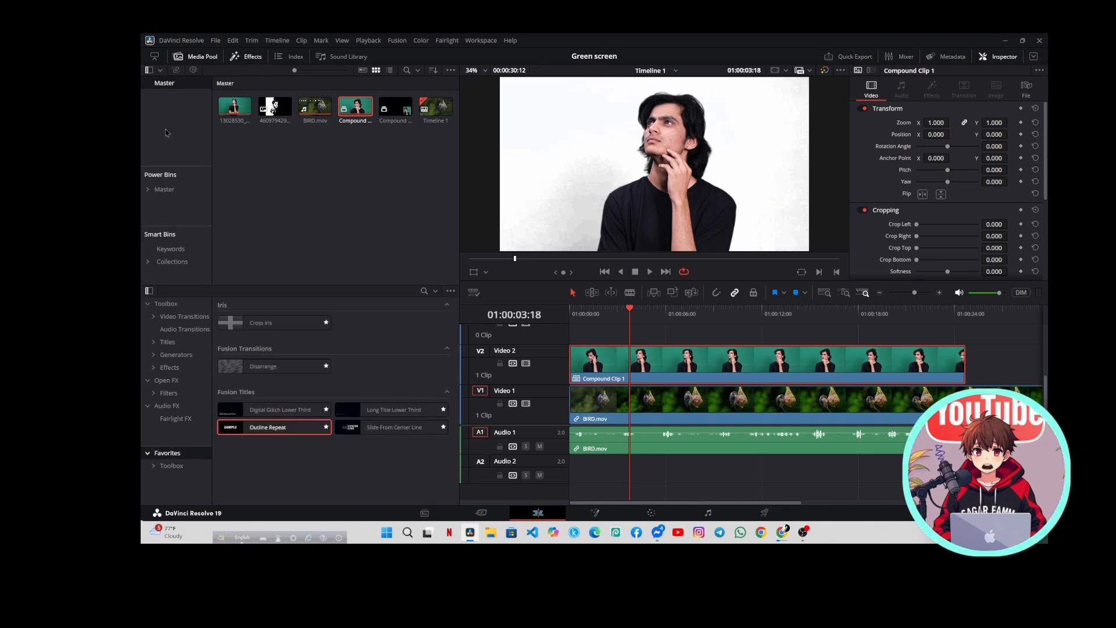
click(197, 57)
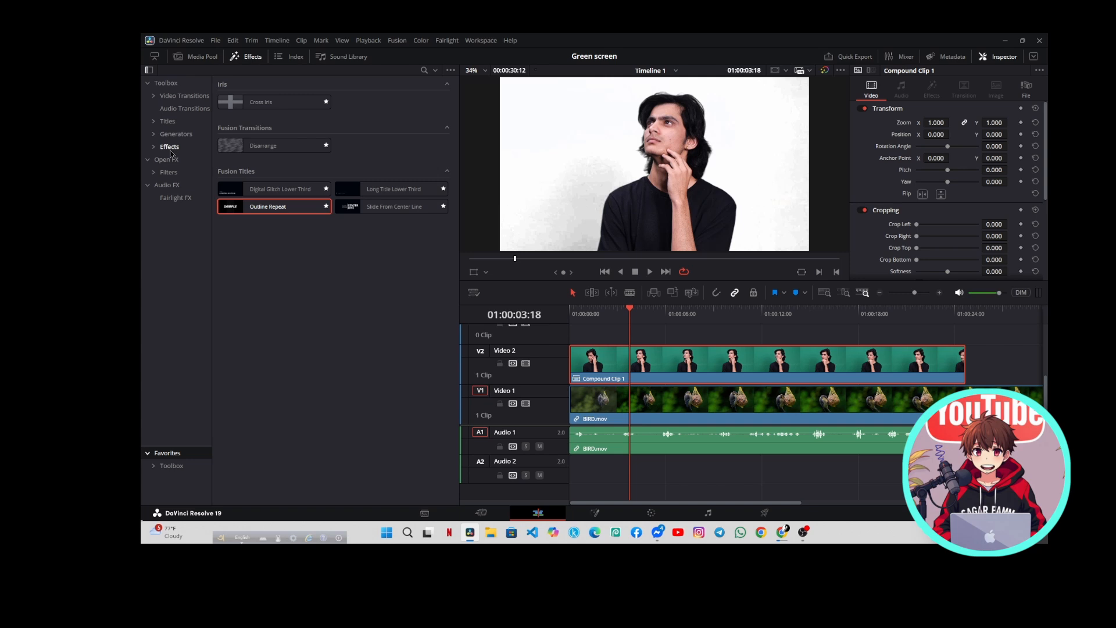
click(167, 159)
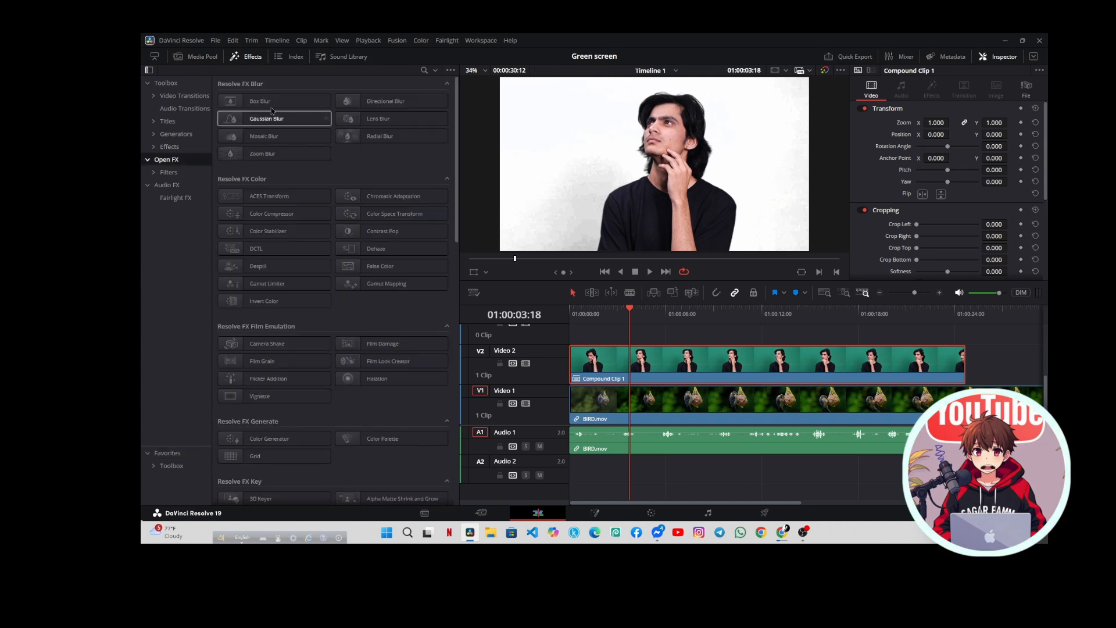
click(423, 71)
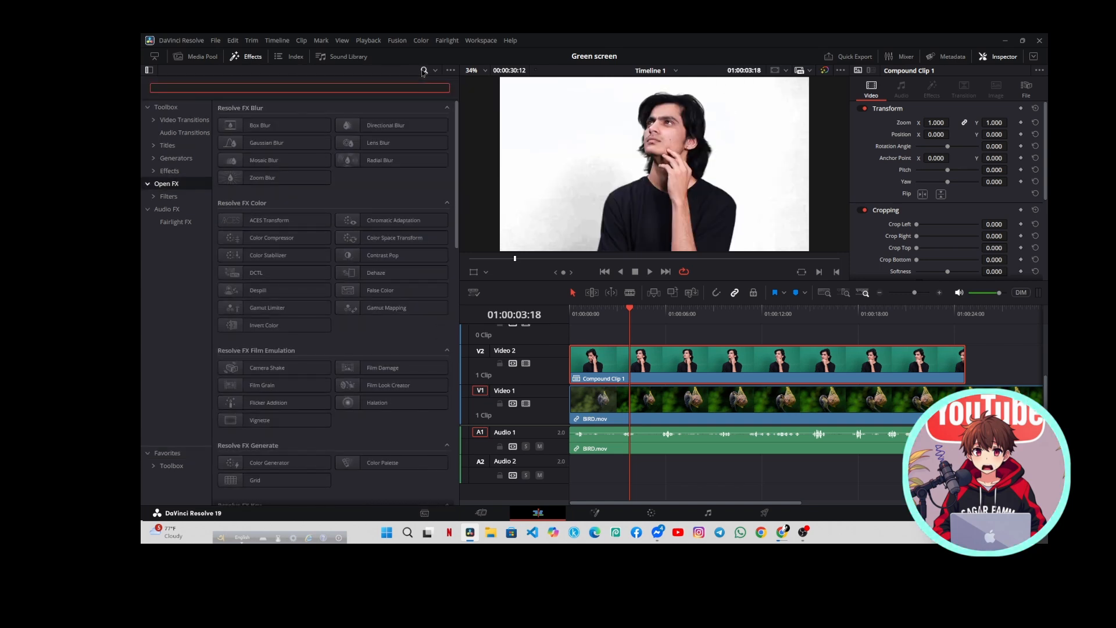
text(ns)
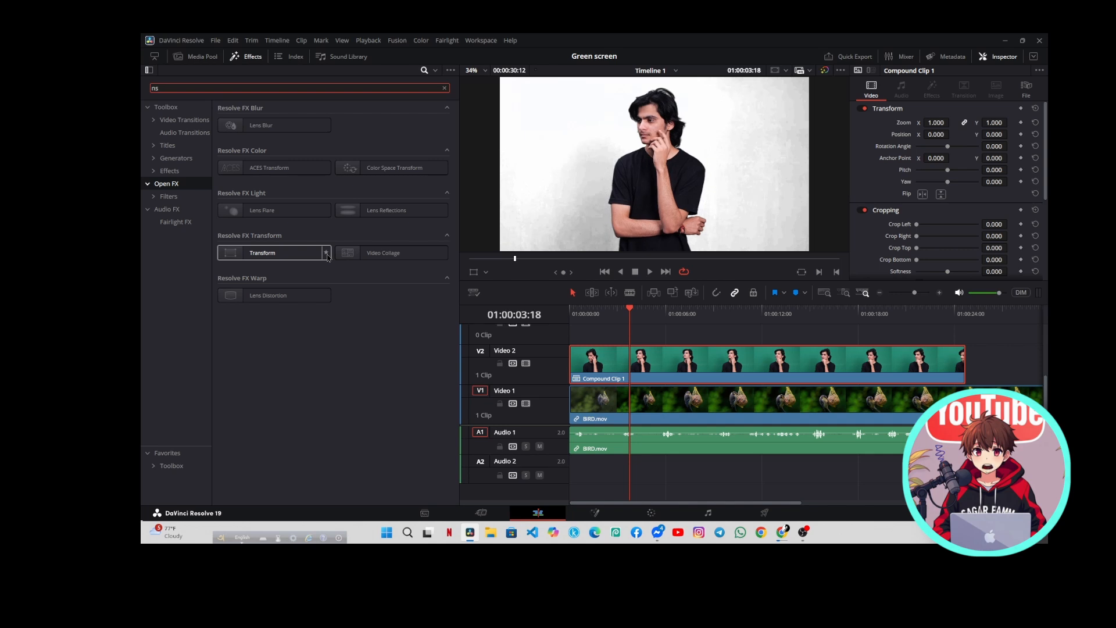
click(324, 253)
drag(292, 257, 635, 366)
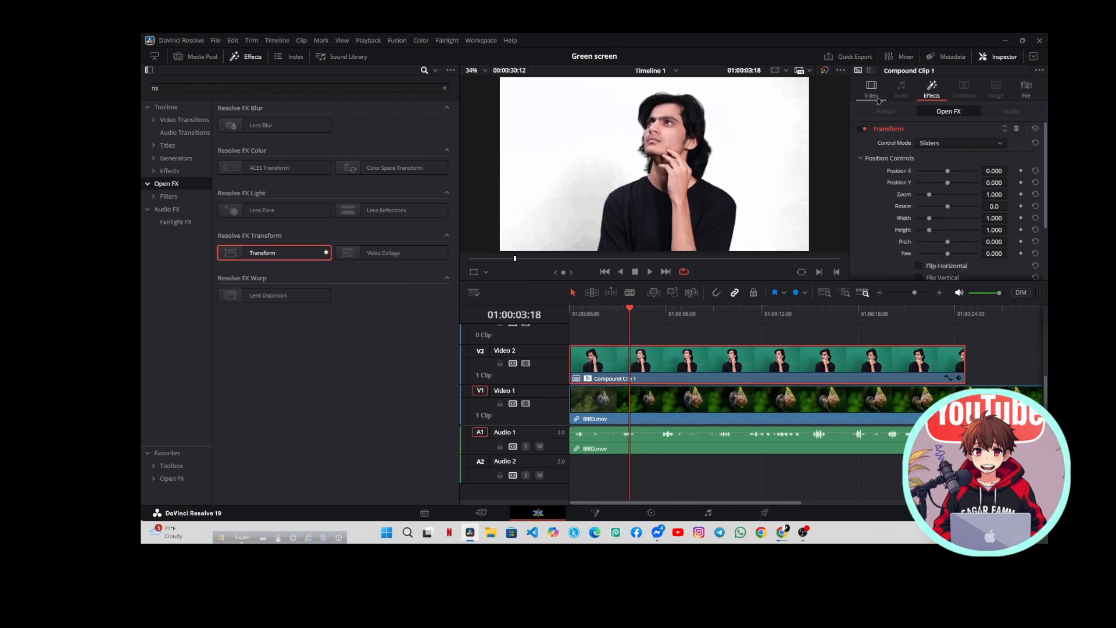
In the Transform effect's Image Adjustment settings, enable Crop / Uncrop and set Edge Rounding to 1.000
click(874, 97)
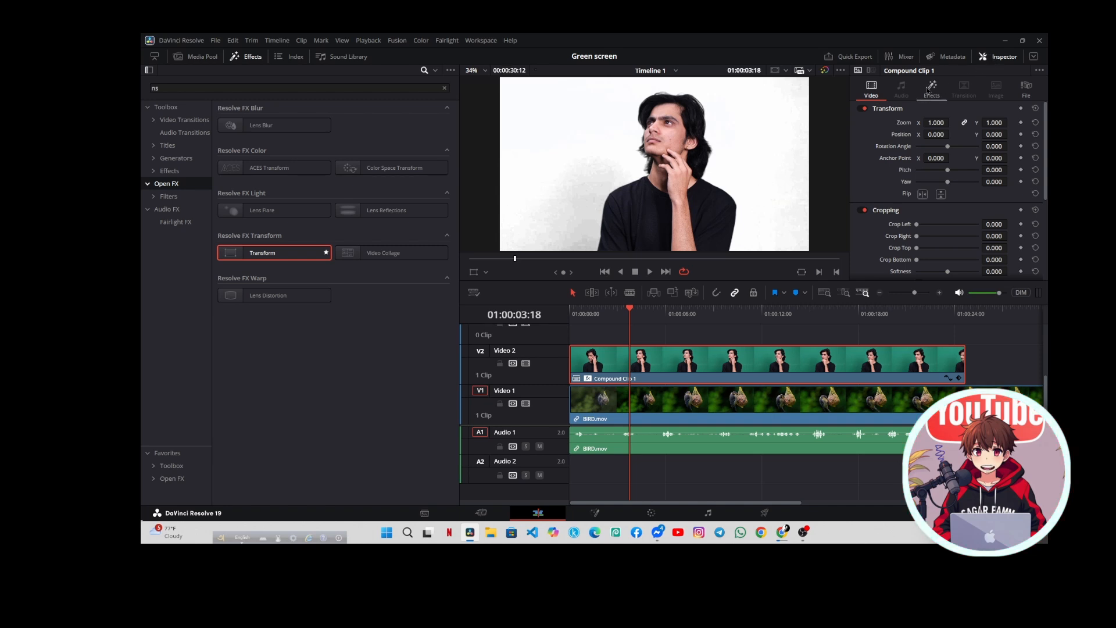
click(930, 90)
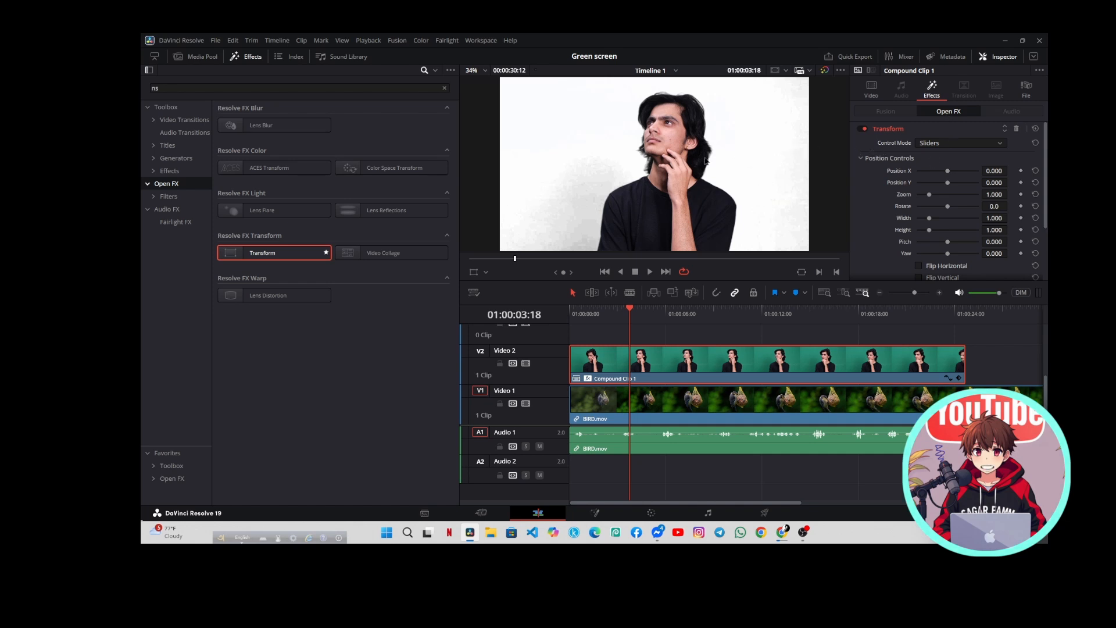
scroll(939, 186, down, 2)
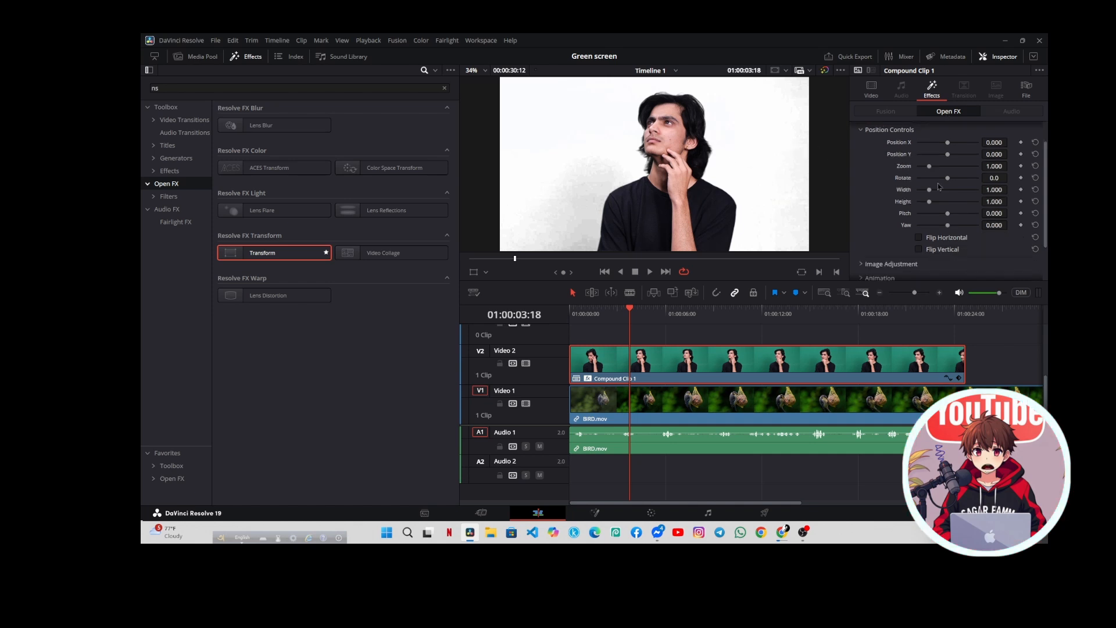
scroll(938, 186, down, 2)
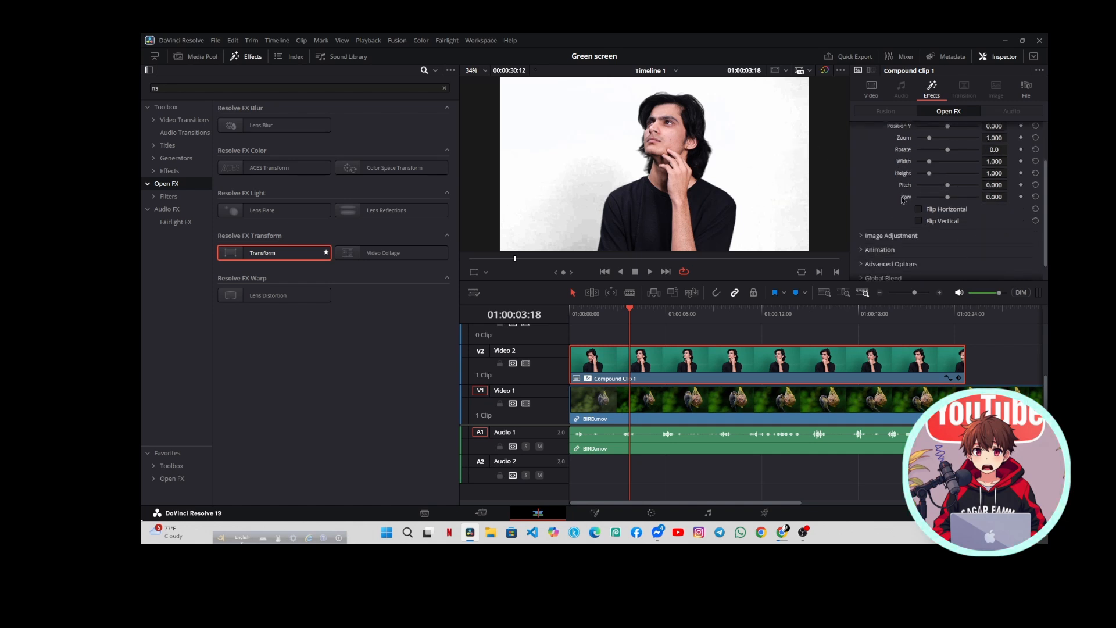
scroll(908, 238, down, 1)
click(905, 217)
click(918, 229)
scroll(923, 220, down, 3)
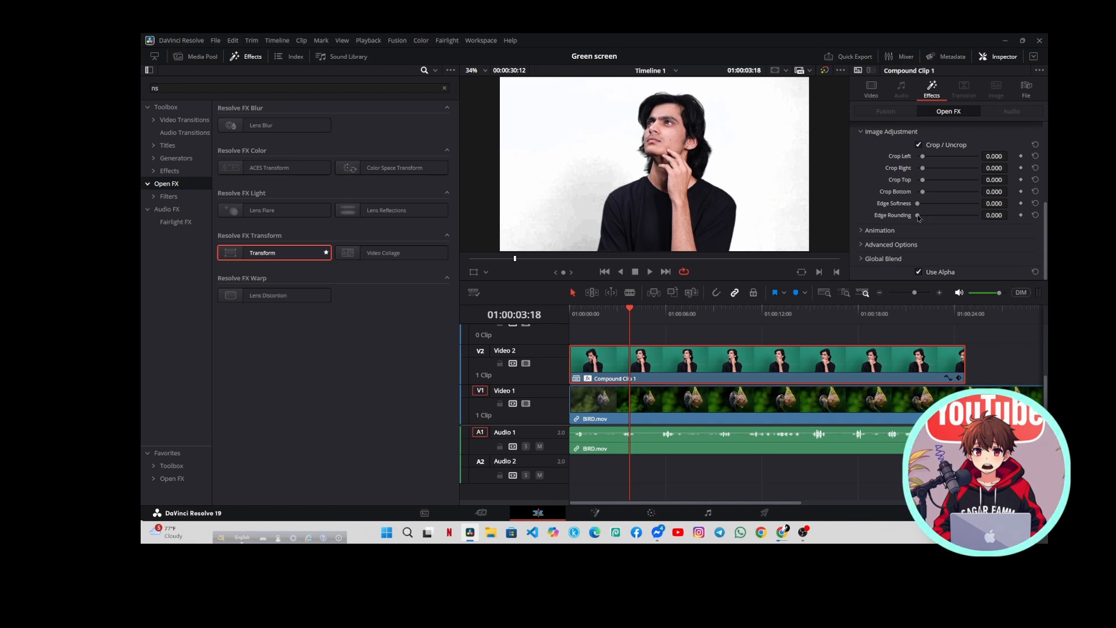
drag(919, 219, 984, 237)
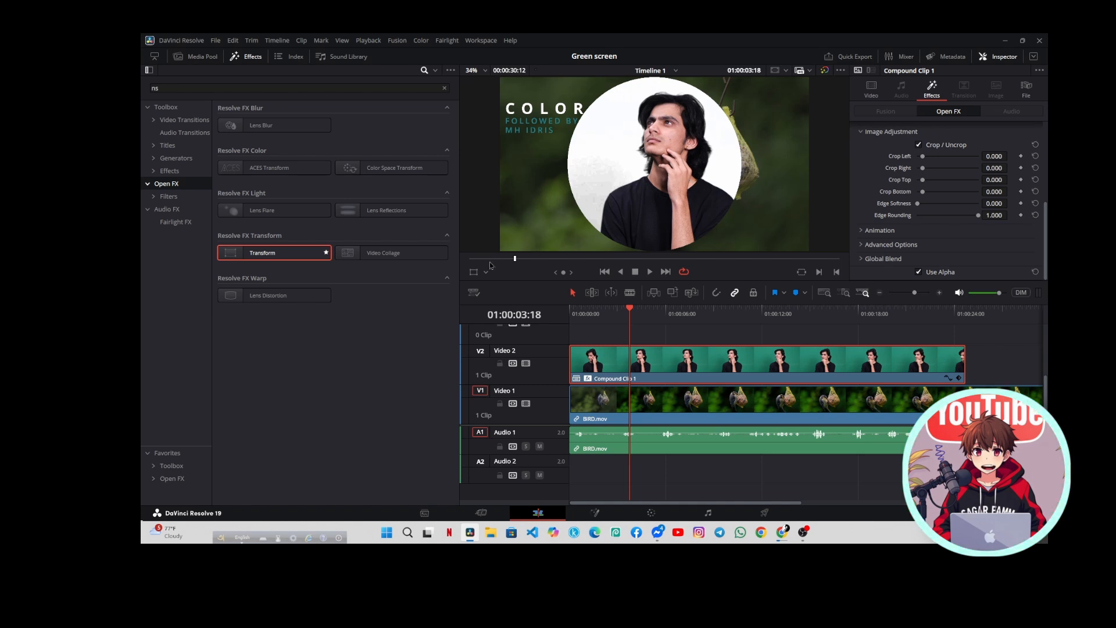
Try to reposition the circular overlay with the viewer's Transform handles, and hide the handles again
click(474, 272)
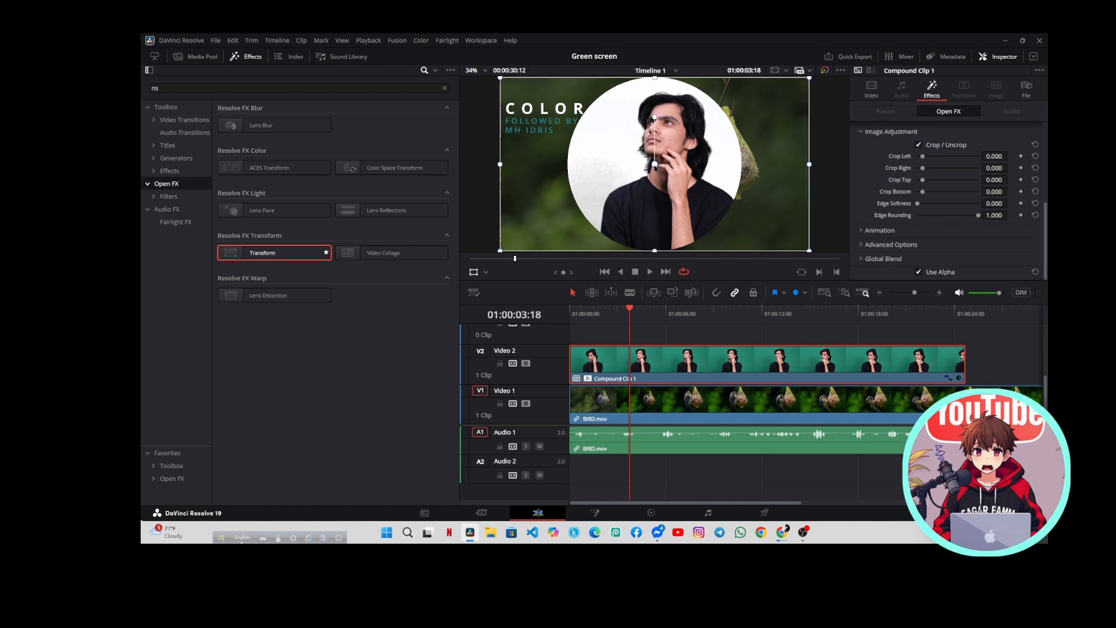
drag(657, 171, 692, 158)
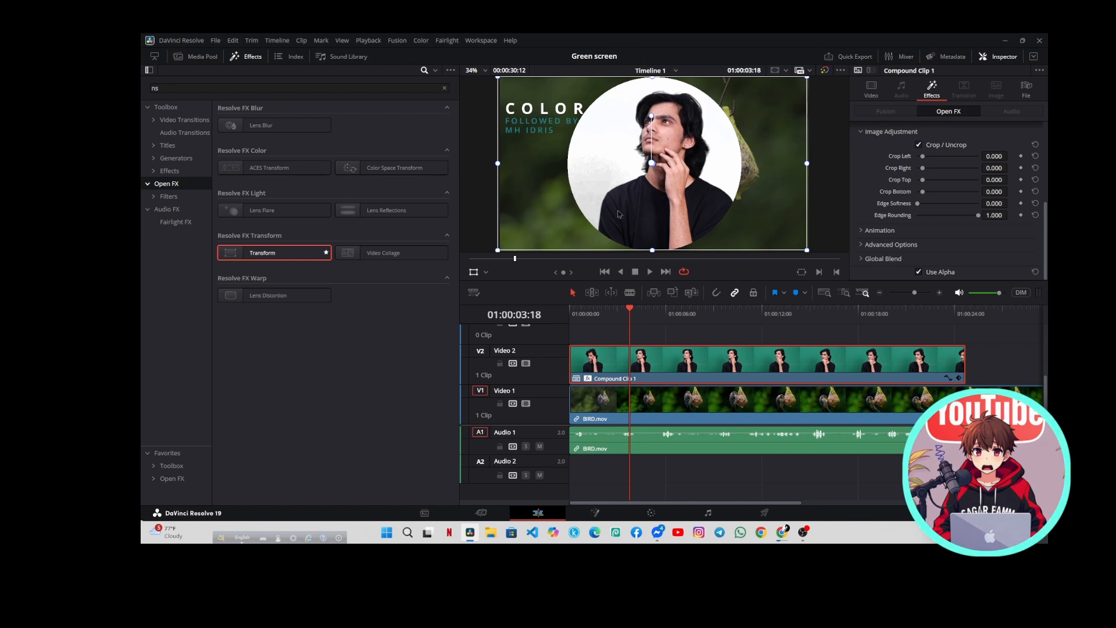
click(475, 272)
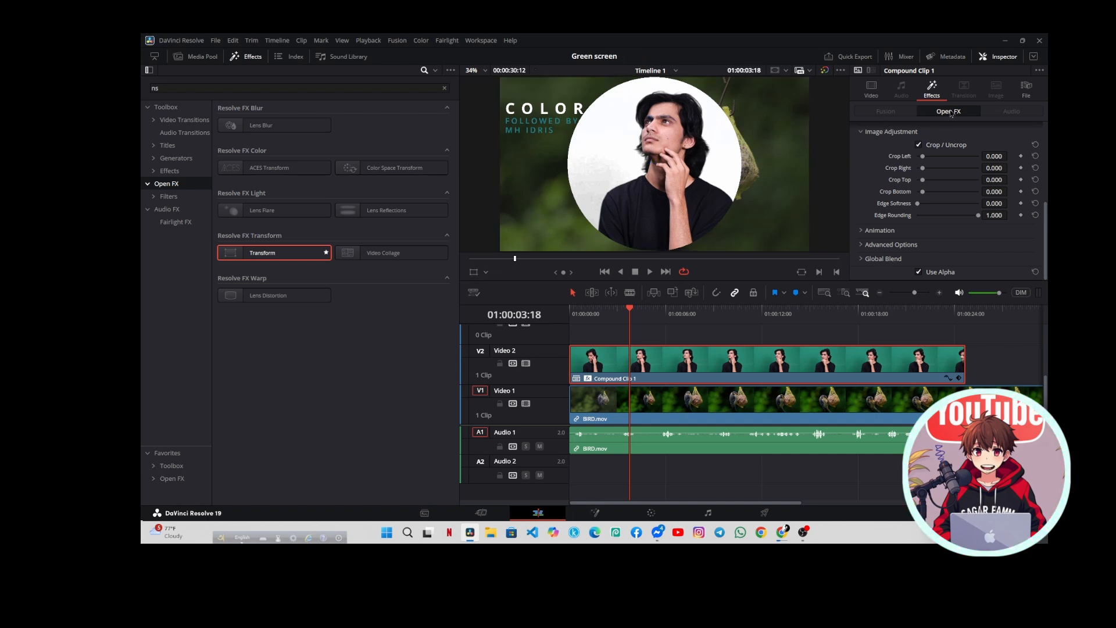
Set the Transform effect's Position X to 0.353, Position Y to -0.267 and Zoom to 0.424 for the circular overlay
scroll(937, 165, up, 5)
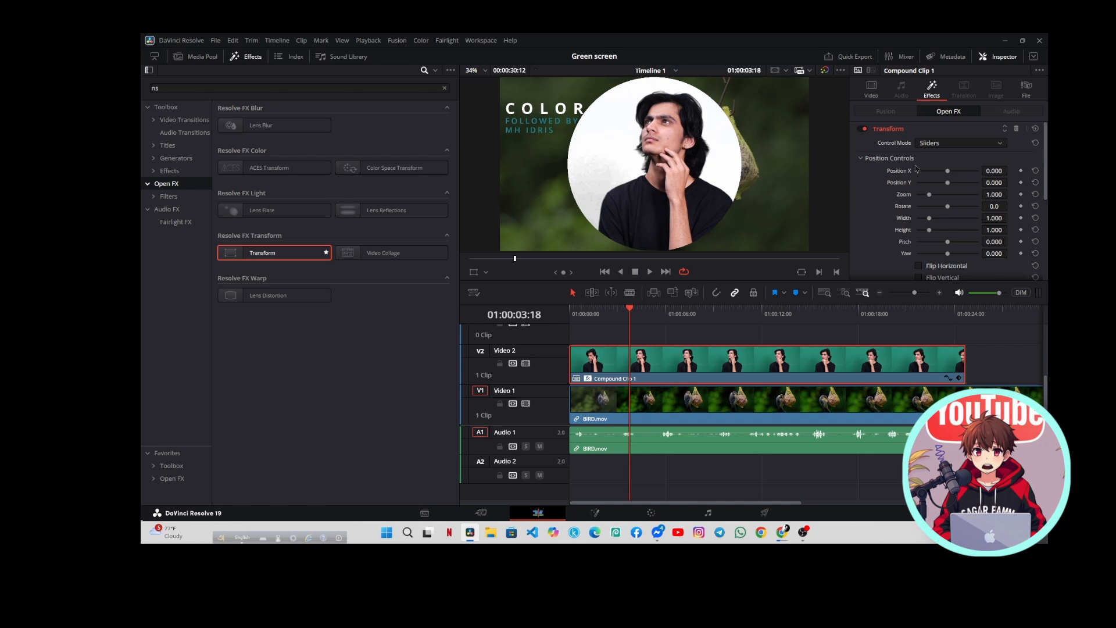
drag(947, 170, 921, 199)
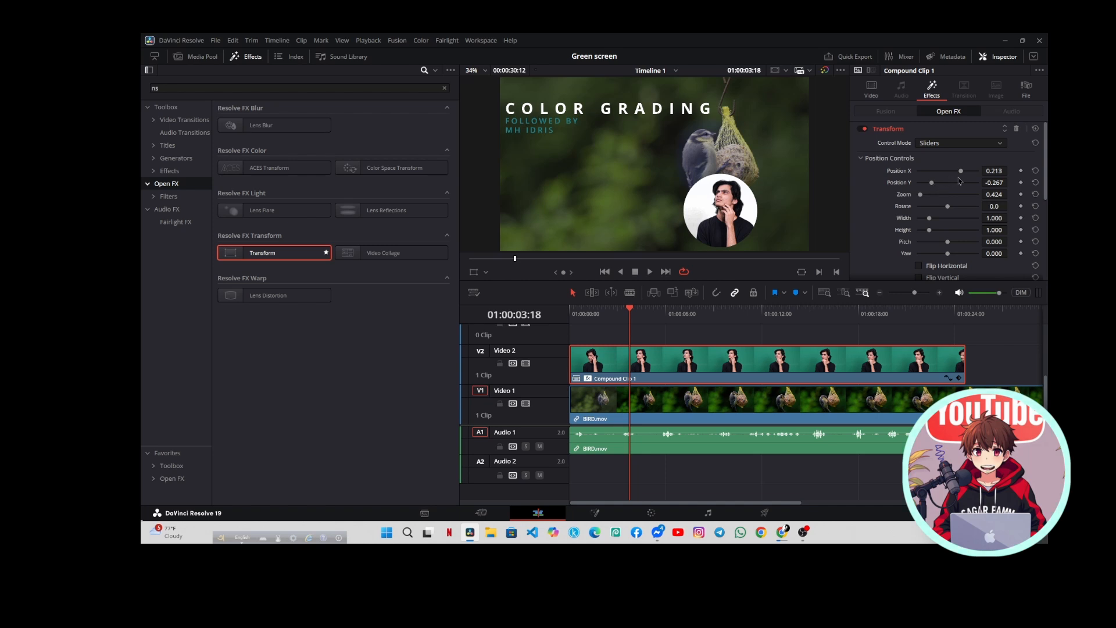
drag(961, 171, 972, 178)
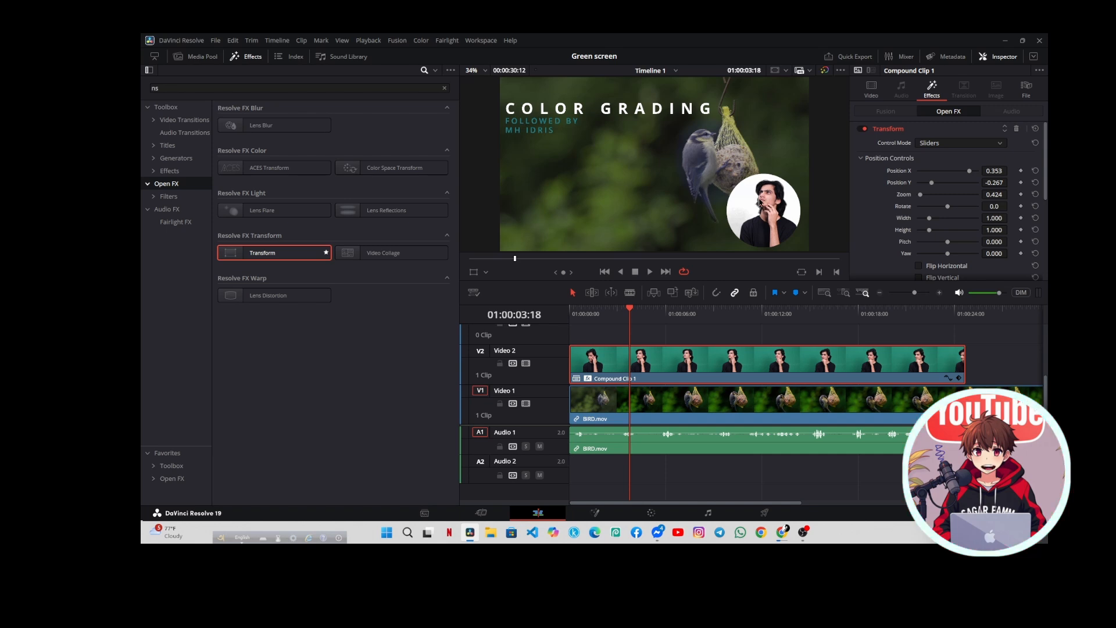
Nest Compound Clip 1 on the Video 2 track inside a new compound clip, keeping the default name and start timecode
right_click(678, 370)
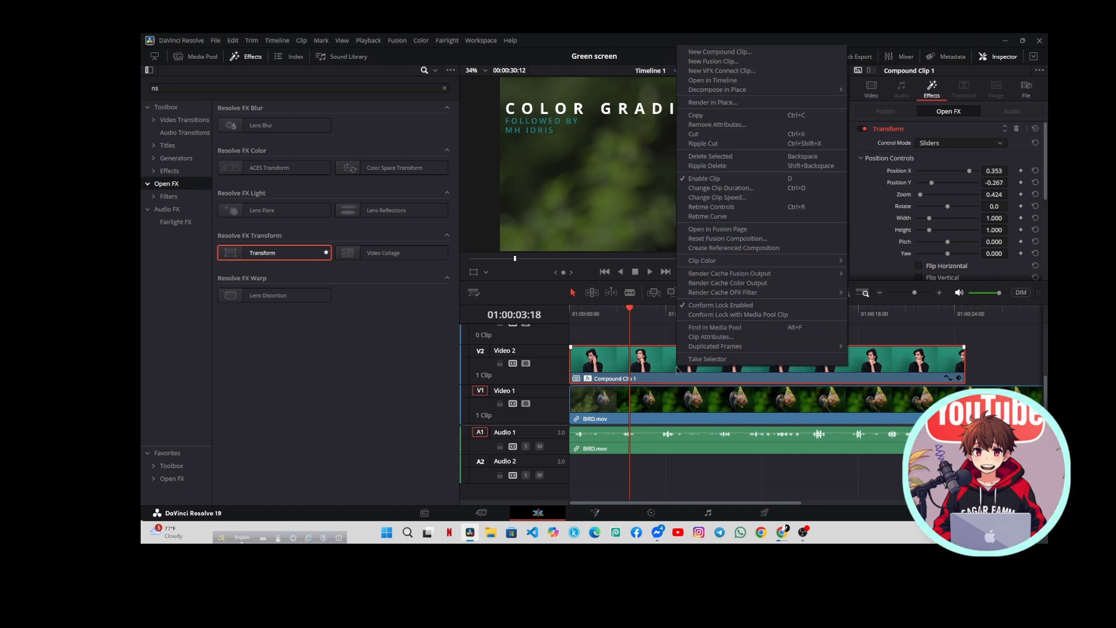
click(712, 53)
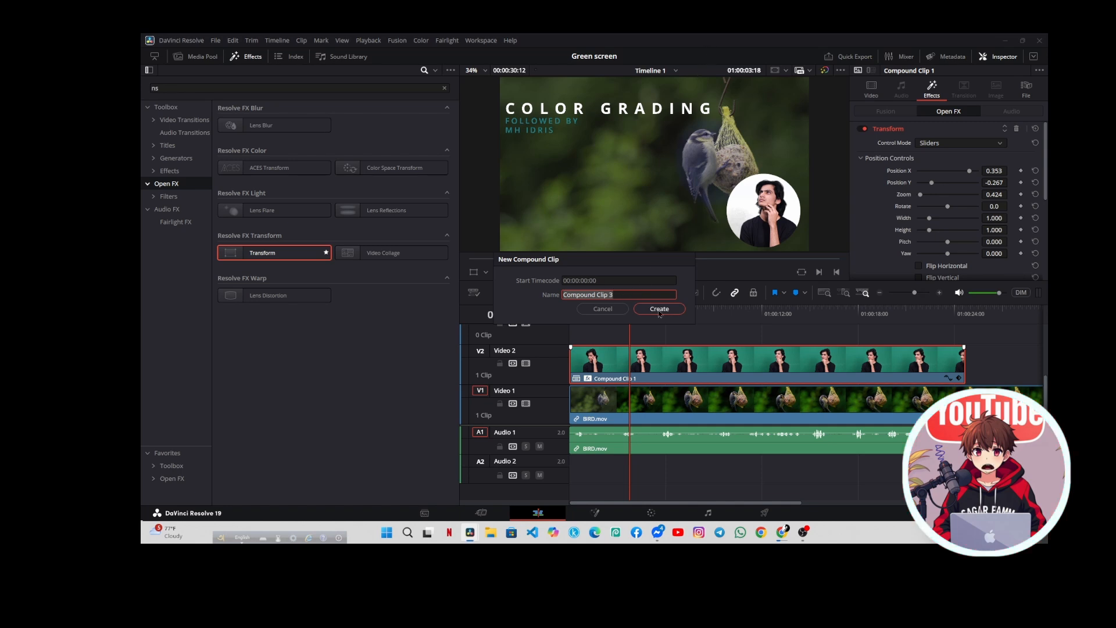
click(660, 313)
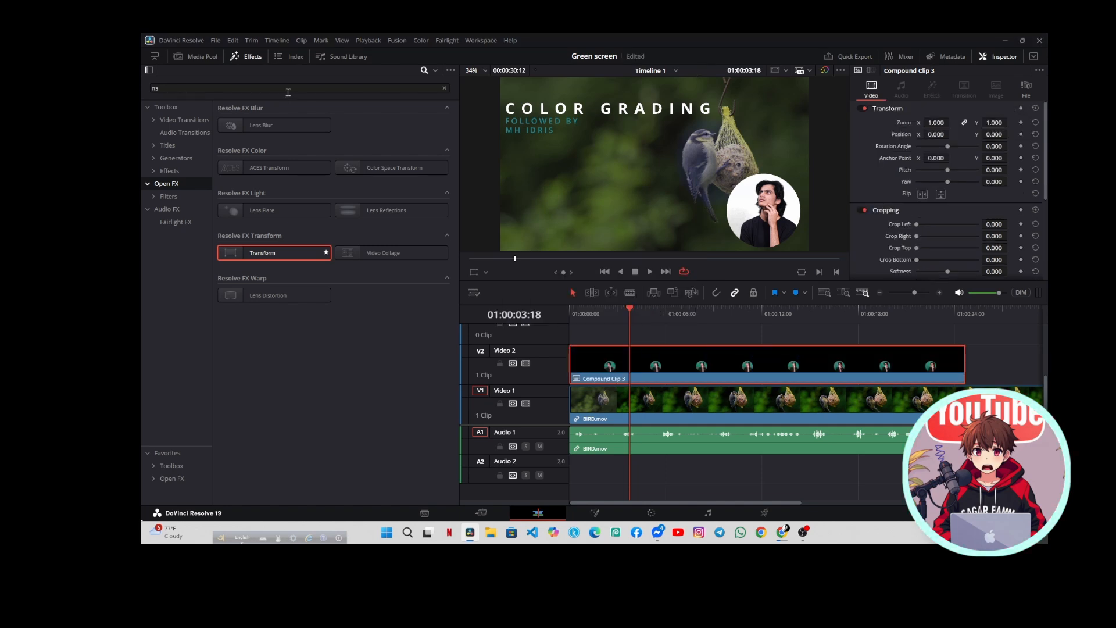
Replace the old effects search with "Out" in the Toolbox effects and apply Outer Stroke to the new compound clip on Video 2
click(174, 171)
click(166, 185)
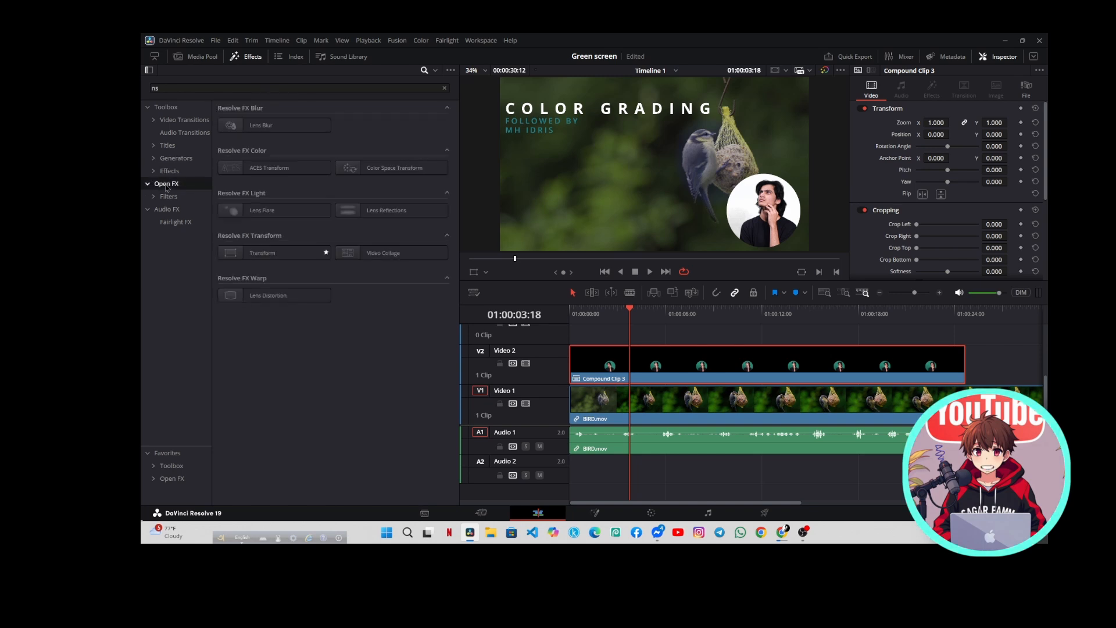
click(168, 172)
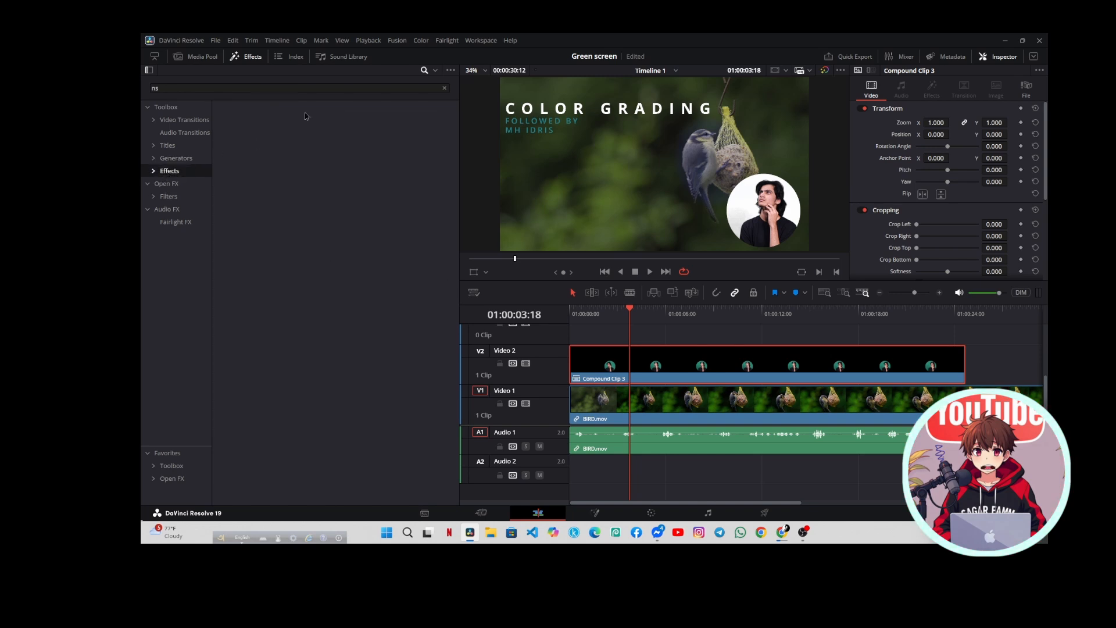
click(444, 87)
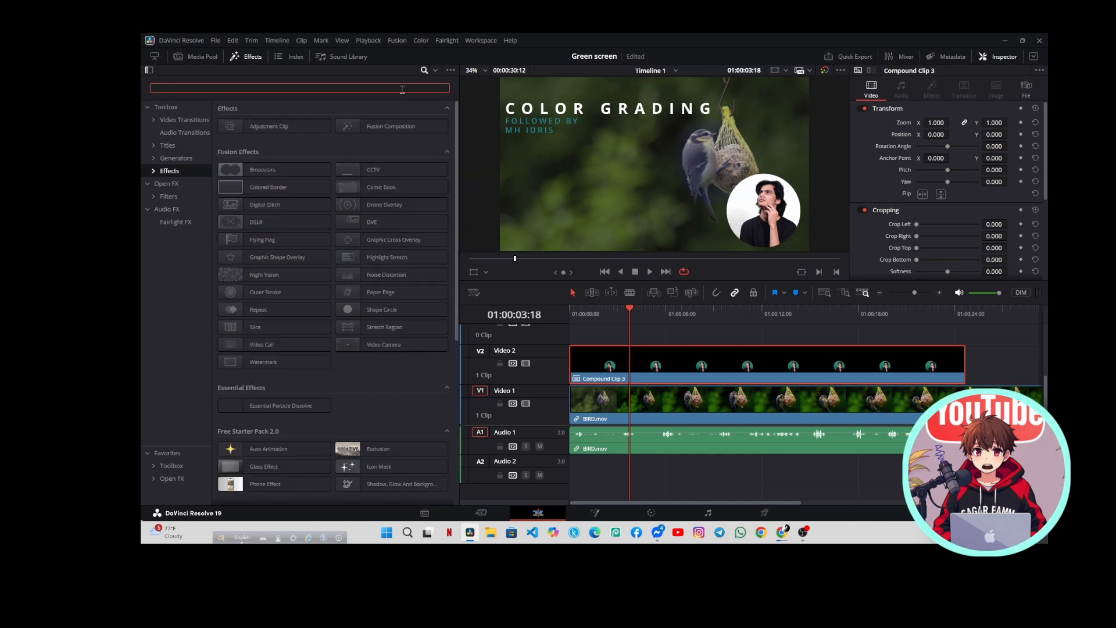
text(Out)
mouse_move(265, 126)
mouse_down()
mouse_move(471, 202)
mouse_move(639, 343)
mouse_move(642, 370)
mouse_up()
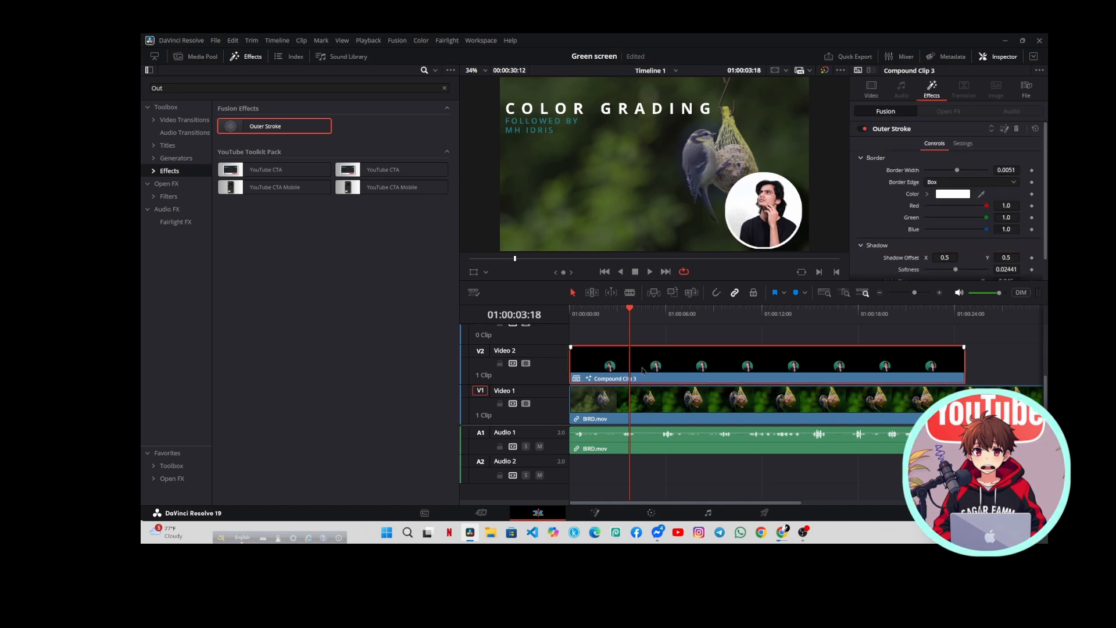
Set the Outer Stroke border color to light blue, with Red 0.203921, Green 0.788235 and Blue 1.0
click(953, 194)
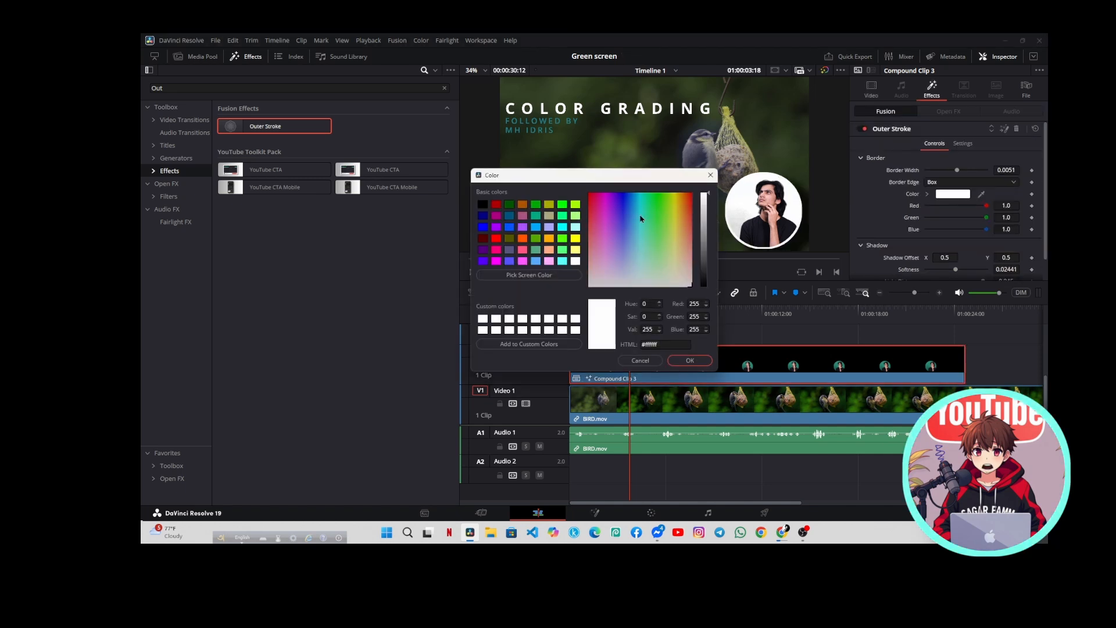
click(604, 215)
click(620, 221)
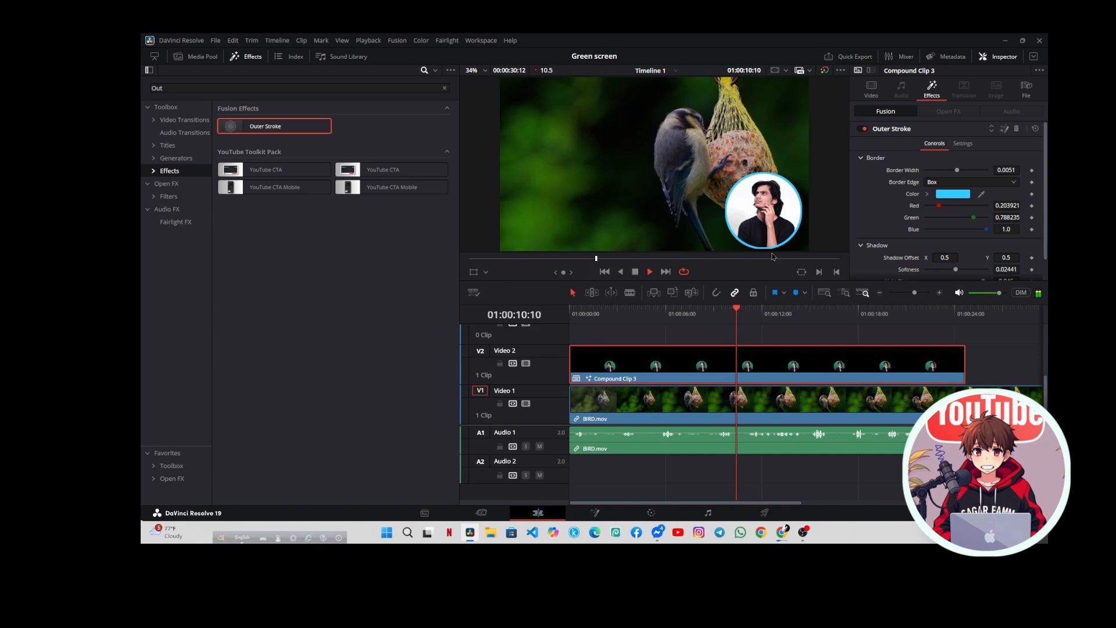